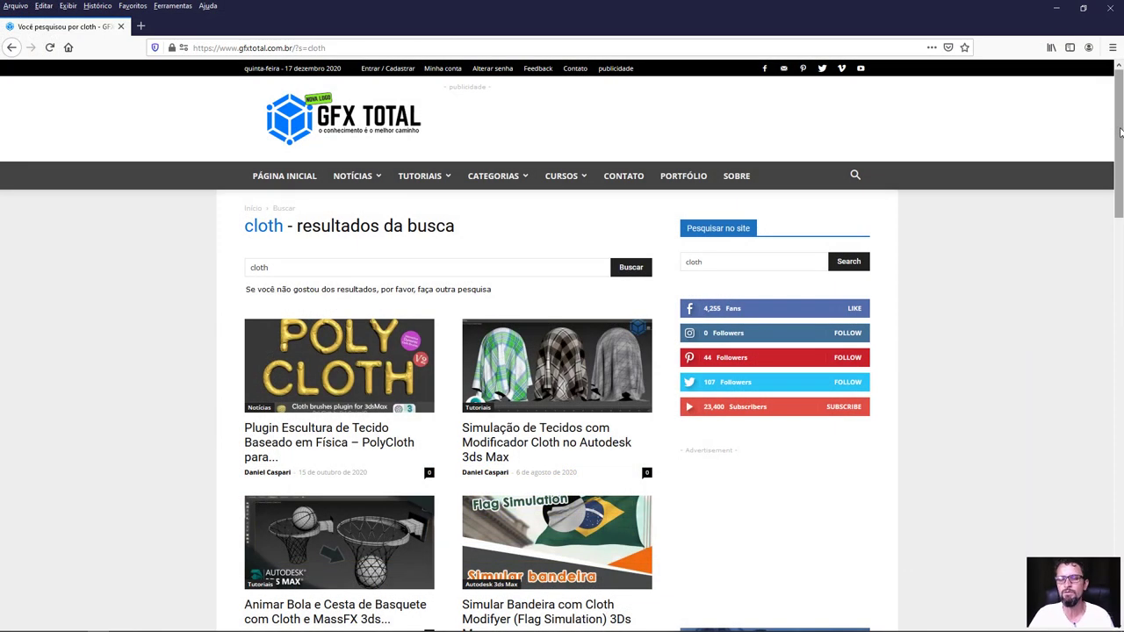
# - Scroll down the Firefox page to reveal more of the tutorial results
pyautogui.moveTo(1120, 132); pyautogui.dragTo(1121, 362)
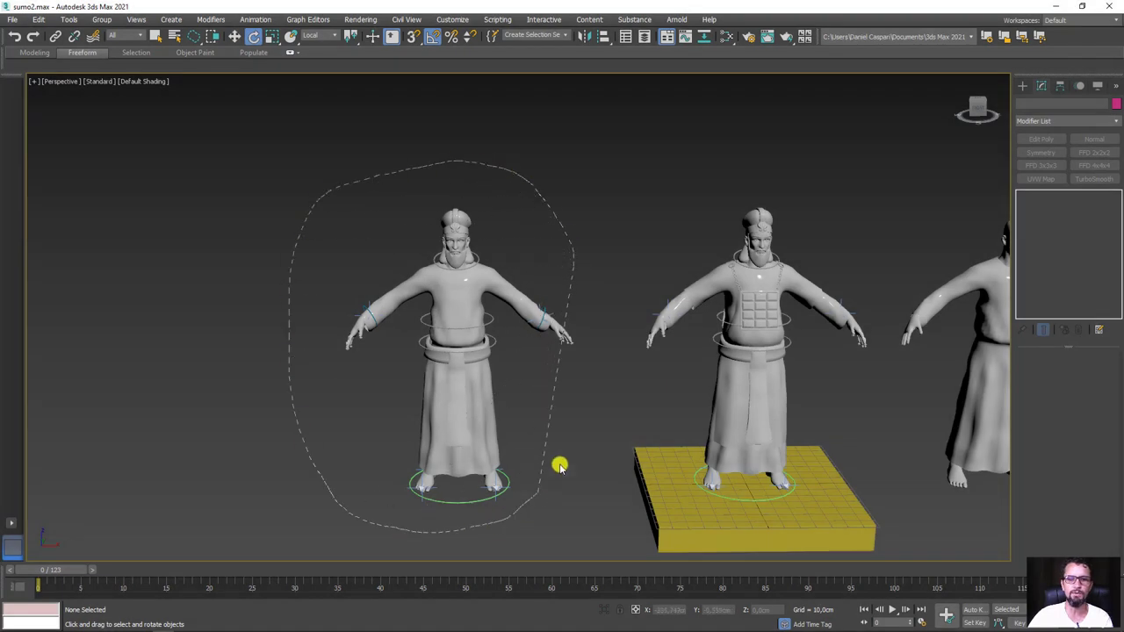
# - Isolate the left character's bones, scrub its arm animation, and switch to Rotate
pyautogui.moveTo(513, 173); pyautogui.dragTo(563, 466)
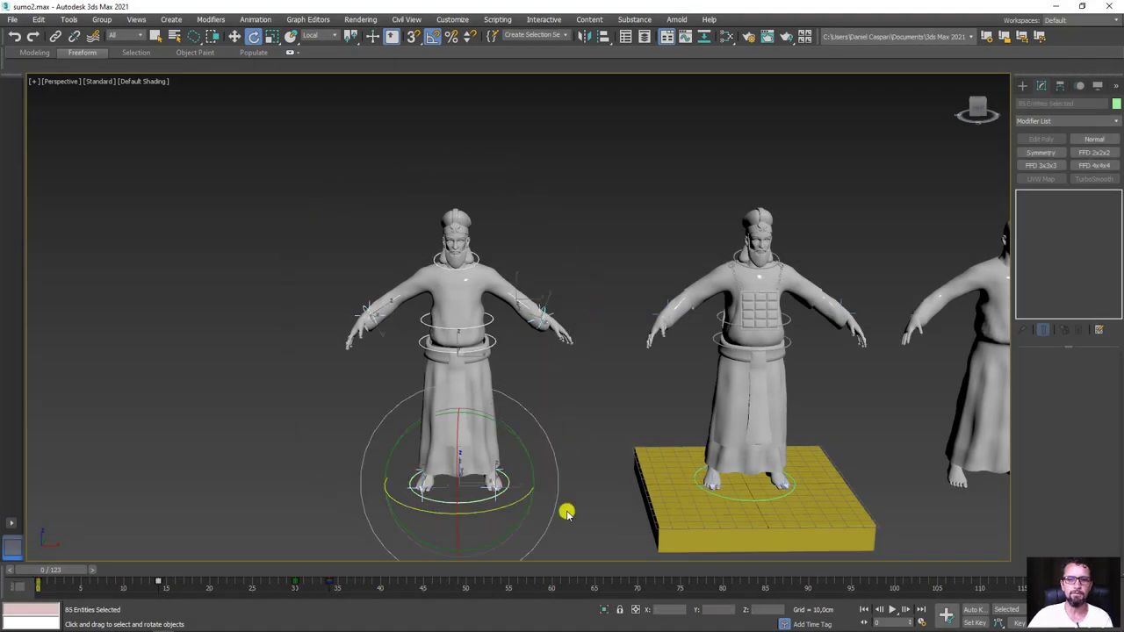
pyautogui.click(557, 410)
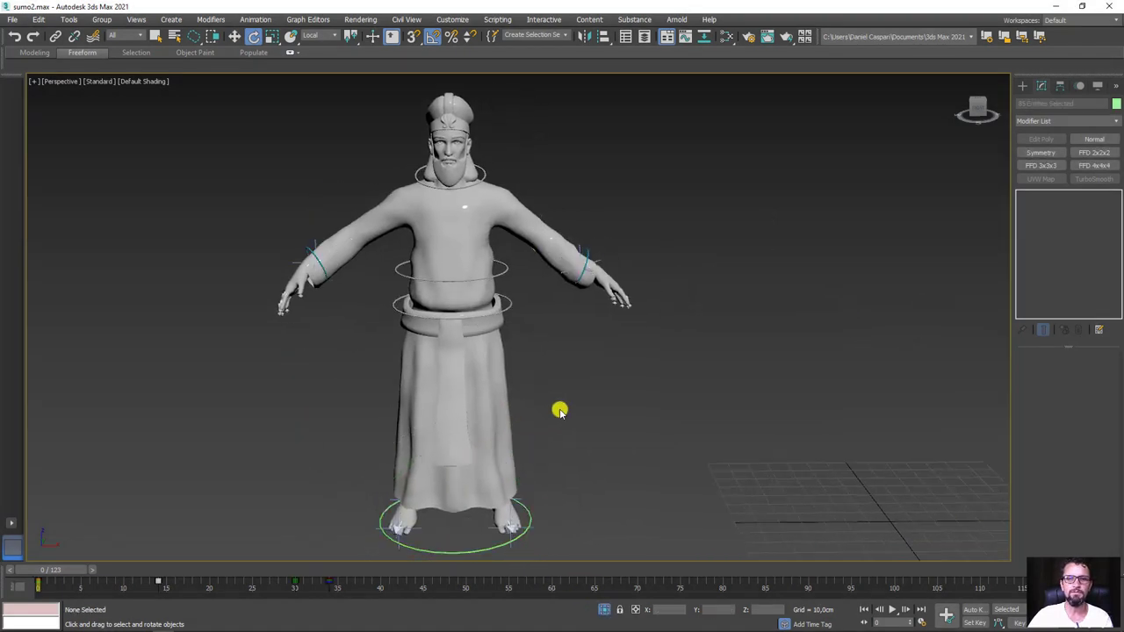
pyautogui.moveTo(65, 569)
pyautogui.mouseDown()
pyautogui.moveTo(445, 557)
pyautogui.moveTo(52, 562)
pyautogui.mouseUp()
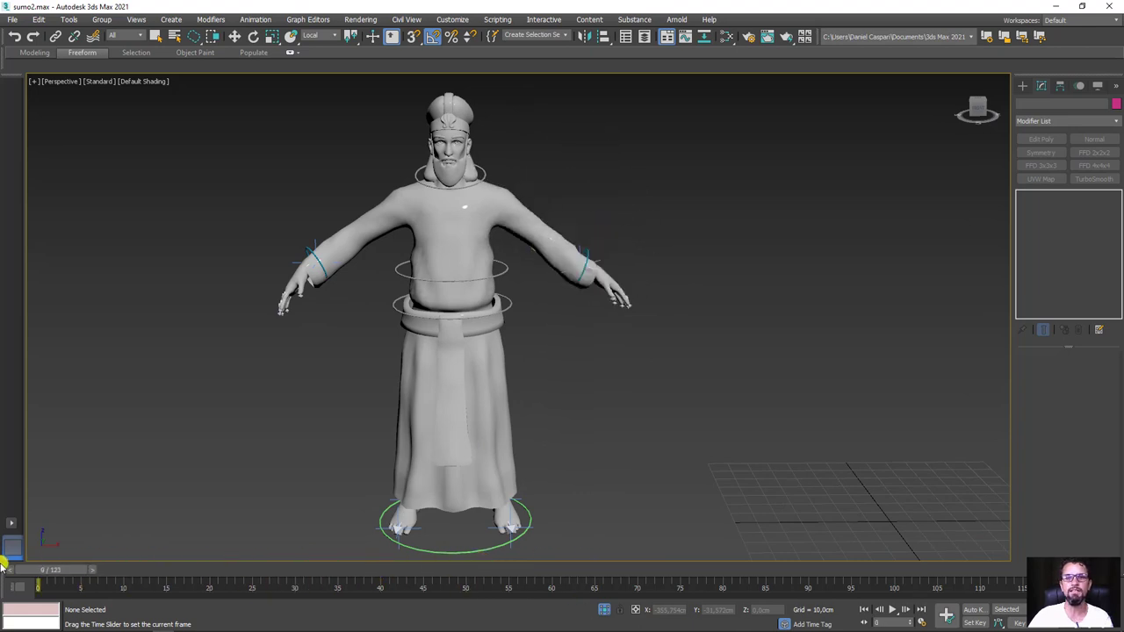
pyautogui.press('e')
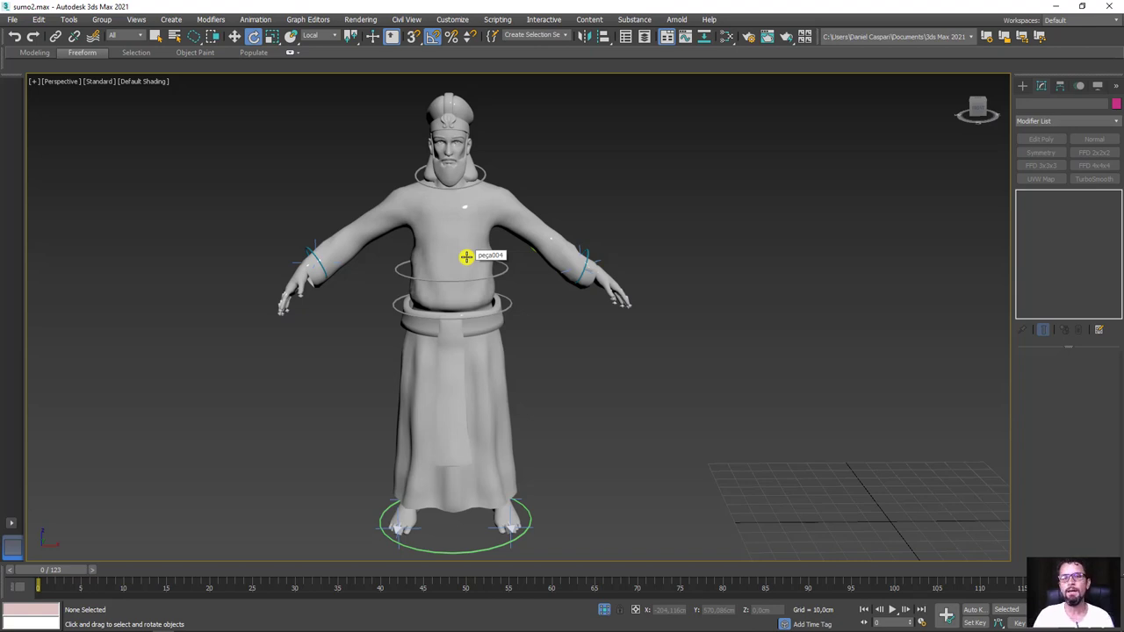
# - Select the circle control on the character's arm and frame the view on it
pyautogui.scroll(2, 530, 227)
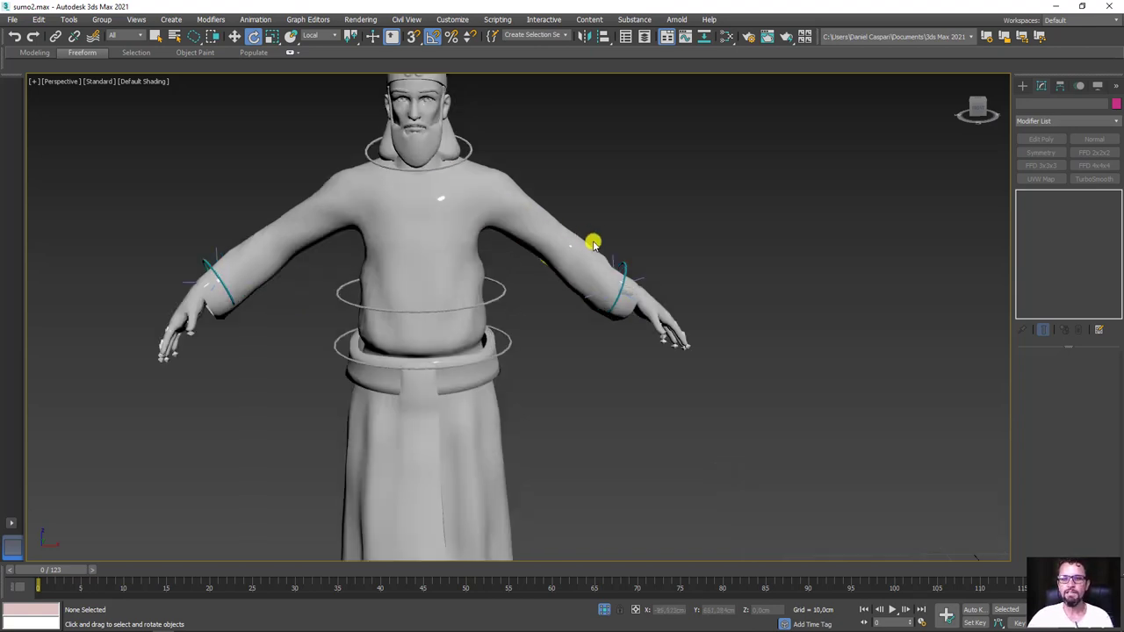
pyautogui.click(627, 268)
pyautogui.scroll(3, 743, 272)
pyautogui.scroll(-3, 720, 283)
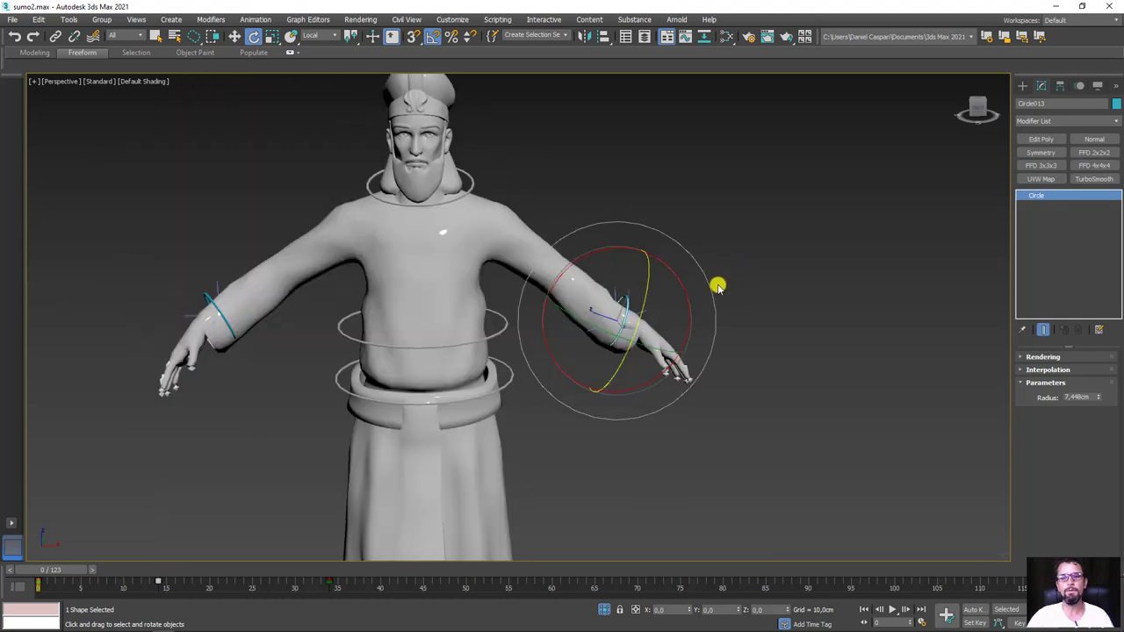
pyautogui.moveTo(721, 284); pyautogui.dragTo(700, 321, button='middle')
# - Lift the wrist control overhead and bend the hand upward, then zoom back out
pyautogui.press('w')
pyautogui.moveTo(628, 327)
pyautogui.mouseDown()
pyautogui.moveTo(617, 254)
pyautogui.moveTo(635, 146)
pyautogui.moveTo(661, 104)
pyautogui.moveTo(627, 176)
pyautogui.moveTo(631, 153)
pyautogui.mouseUp()
pyautogui.press('e')
pyautogui.press('w')
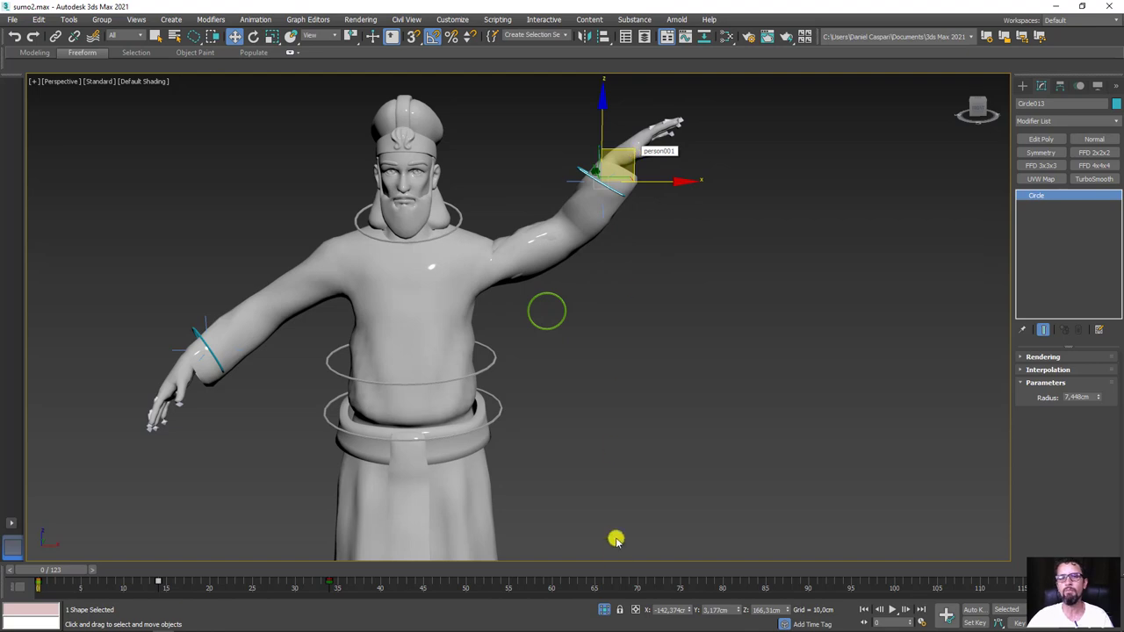
pyautogui.scroll(-5, 620, 535)
pyautogui.scroll(-2, 705, 446)
pyautogui.scroll(3, 705, 445)
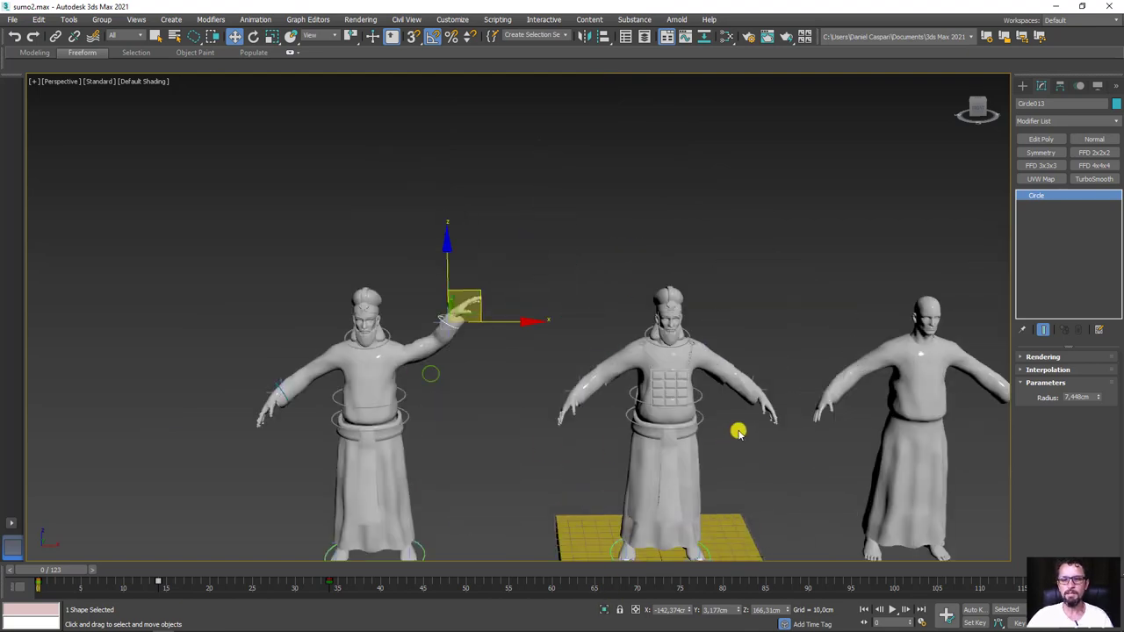
pyautogui.scroll(2, 738, 431)
# - Isolate the middle character with its platform (Alt+Q) and orbit to an angled view
pyautogui.moveTo(569, 132); pyautogui.dragTo(696, 303)
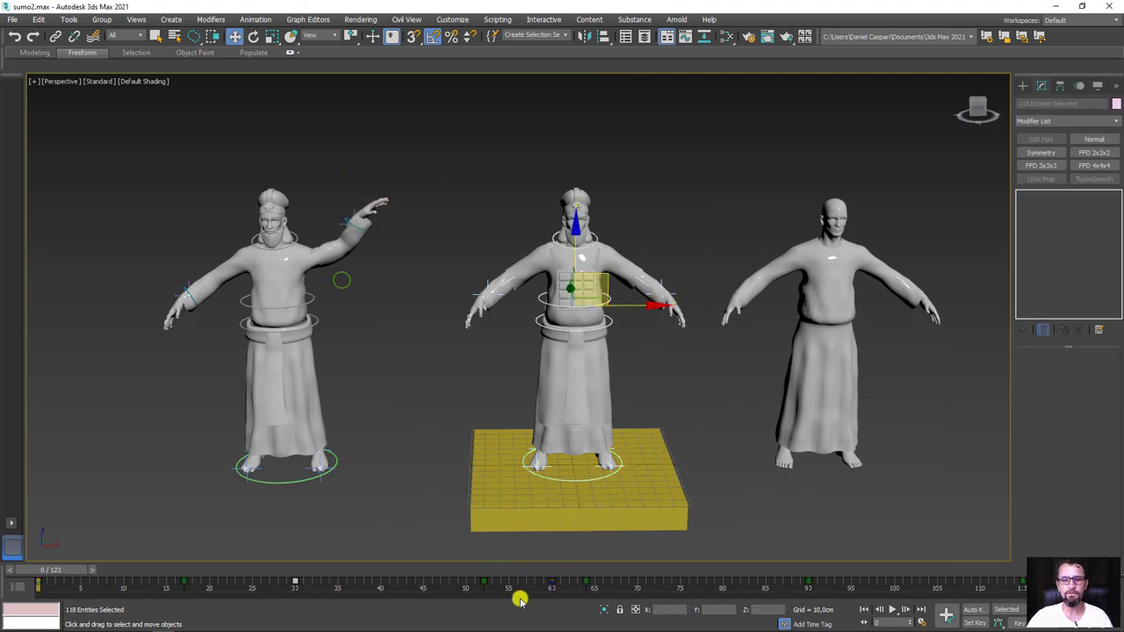
pyautogui.hotkey('alt', 'q')
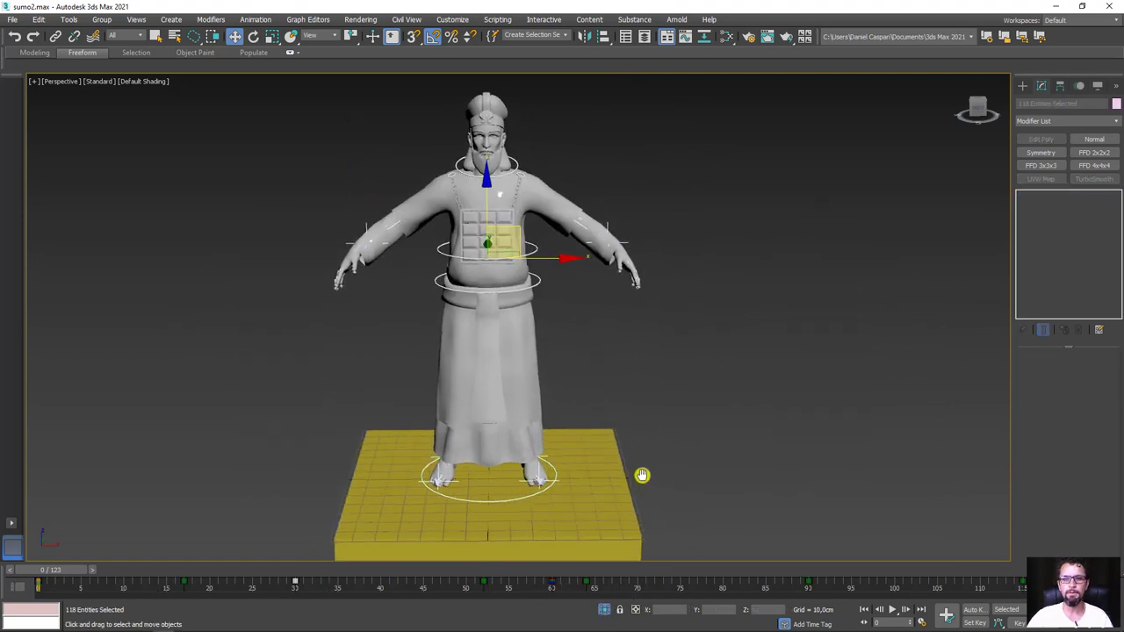
pyautogui.keyDown('alt'); pyautogui.moveTo(708, 434); pyautogui.dragTo(677, 384, button='middle'); pyautogui.keyUp('alt')
pyautogui.click(85, 558)
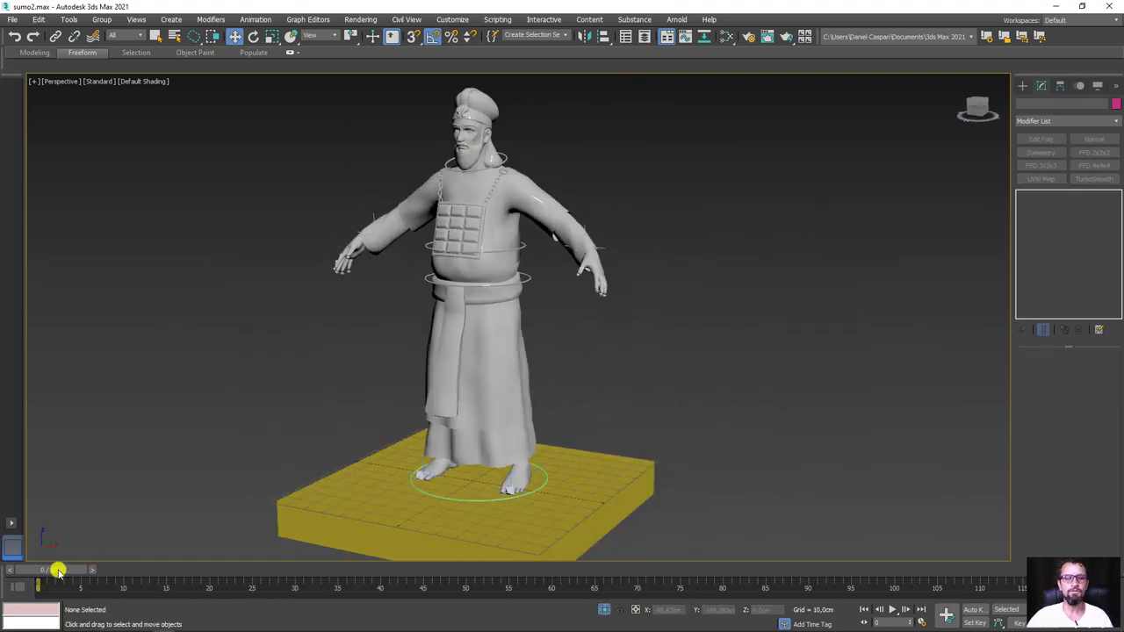
# - Scrub the animation through frames 27 to 81 and select the robe peça02
pyautogui.moveTo(55, 570)
pyautogui.mouseDown()
pyautogui.moveTo(612, 554)
pyautogui.moveTo(512, 547)
pyautogui.moveTo(183, 559)
pyautogui.moveTo(619, 557)
pyautogui.mouseUp()
pyautogui.moveTo(669, 525); pyautogui.dragTo(728, 510)
pyautogui.press('w')
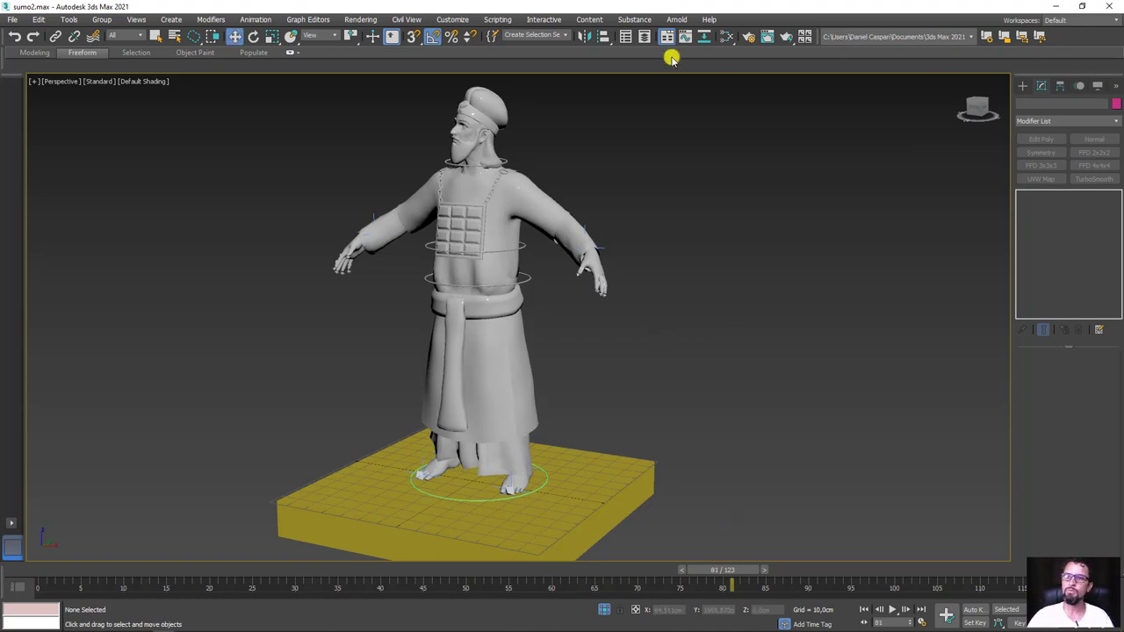
pyautogui.click(533, 188)
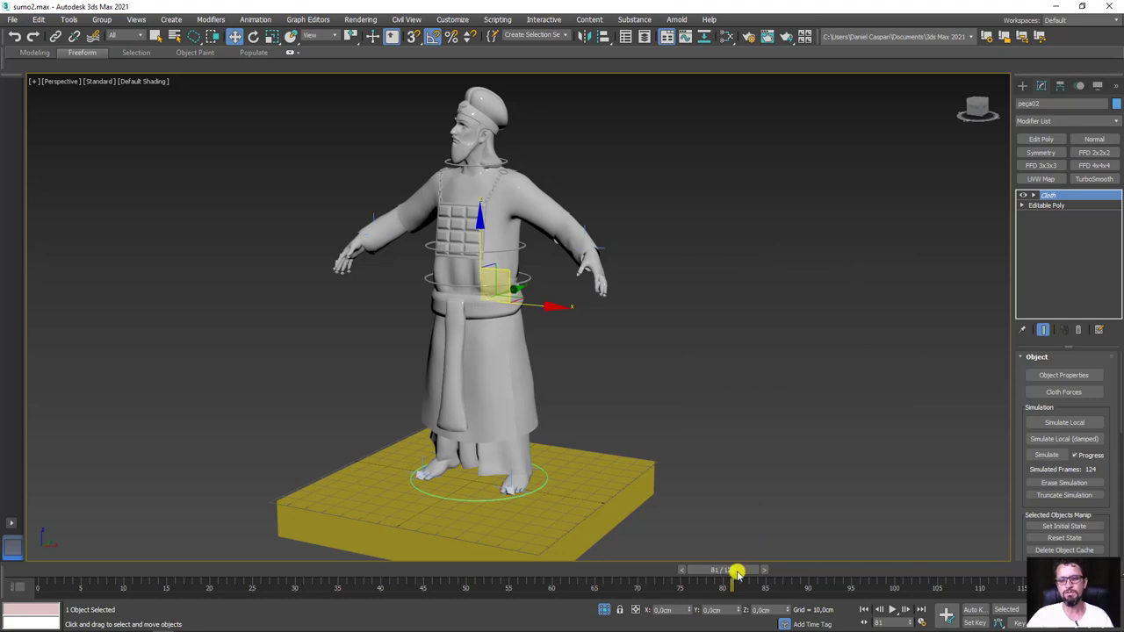
# - Scrub the simulation, then restrict the Selection Filter to Bone and select the 62 bones
pyautogui.moveTo(736, 569)
pyautogui.mouseDown()
pyautogui.moveTo(348, 561)
pyautogui.moveTo(592, 548)
pyautogui.mouseUp()
pyautogui.press('w')
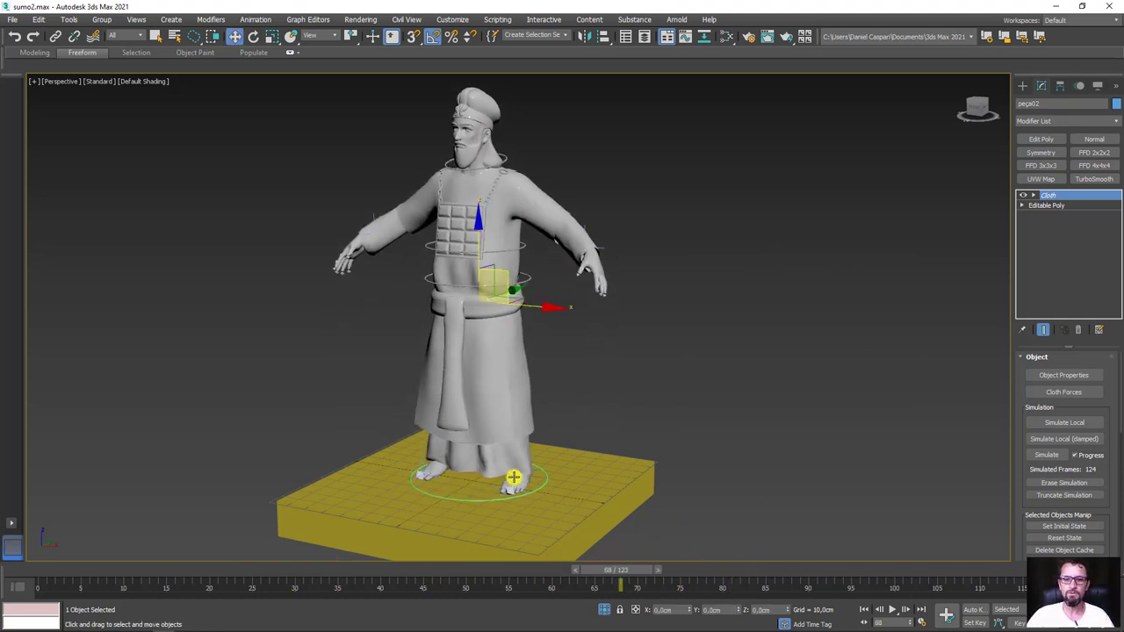
pyautogui.click(512, 475)
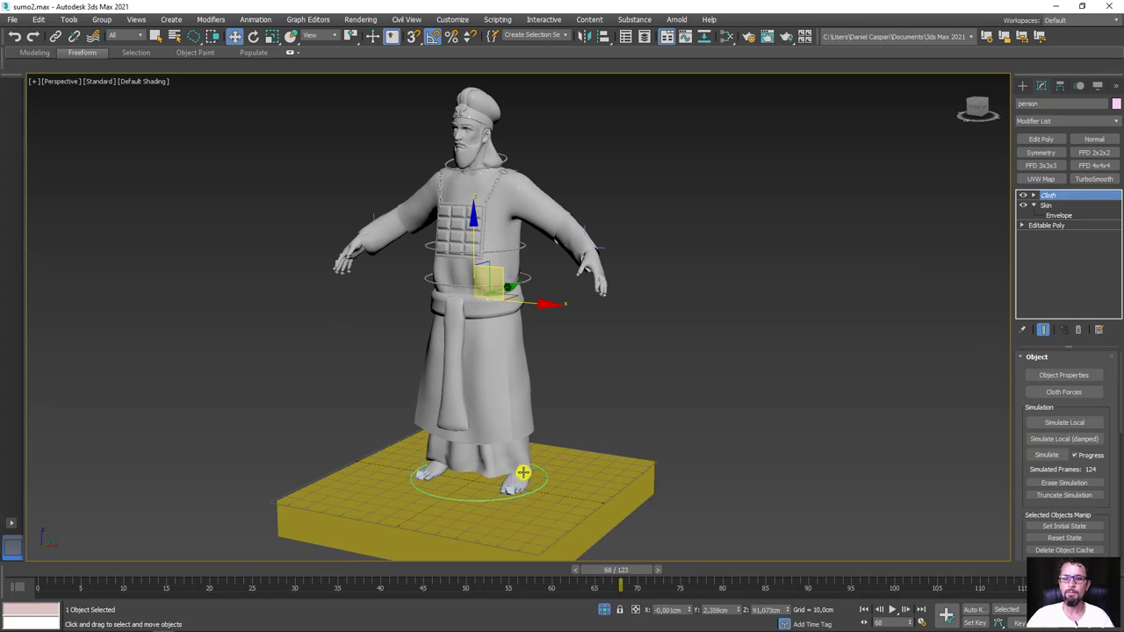
pyautogui.click(134, 35)
pyautogui.click(116, 121)
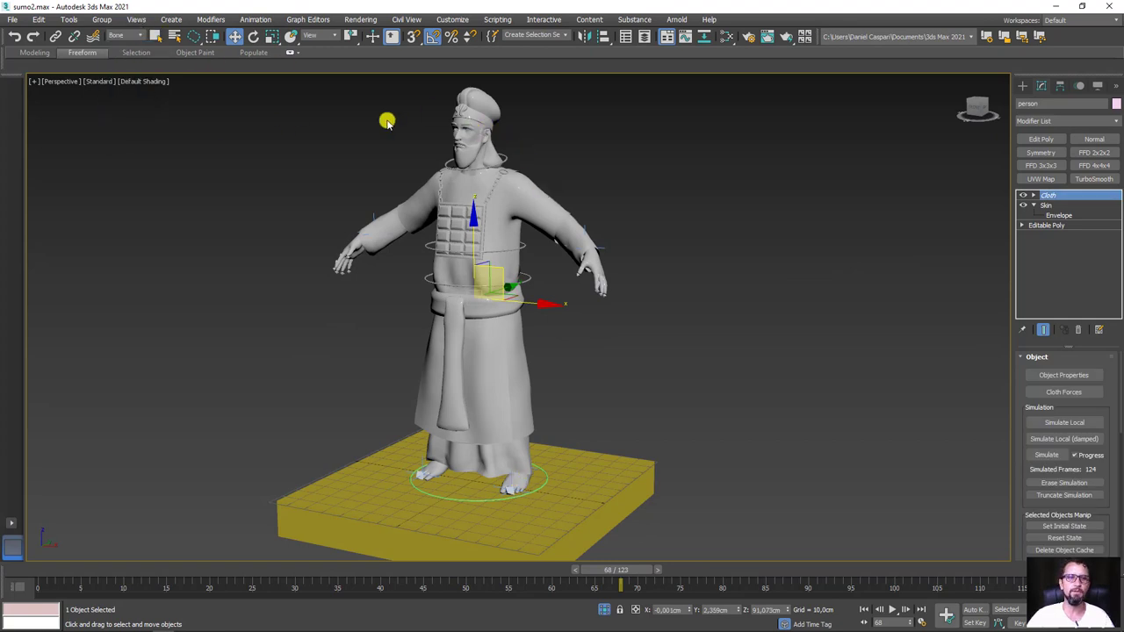
pyautogui.moveTo(391, 96)
pyautogui.mouseDown()
pyautogui.moveTo(789, 466)
pyautogui.moveTo(412, 97)
pyautogui.mouseUp()
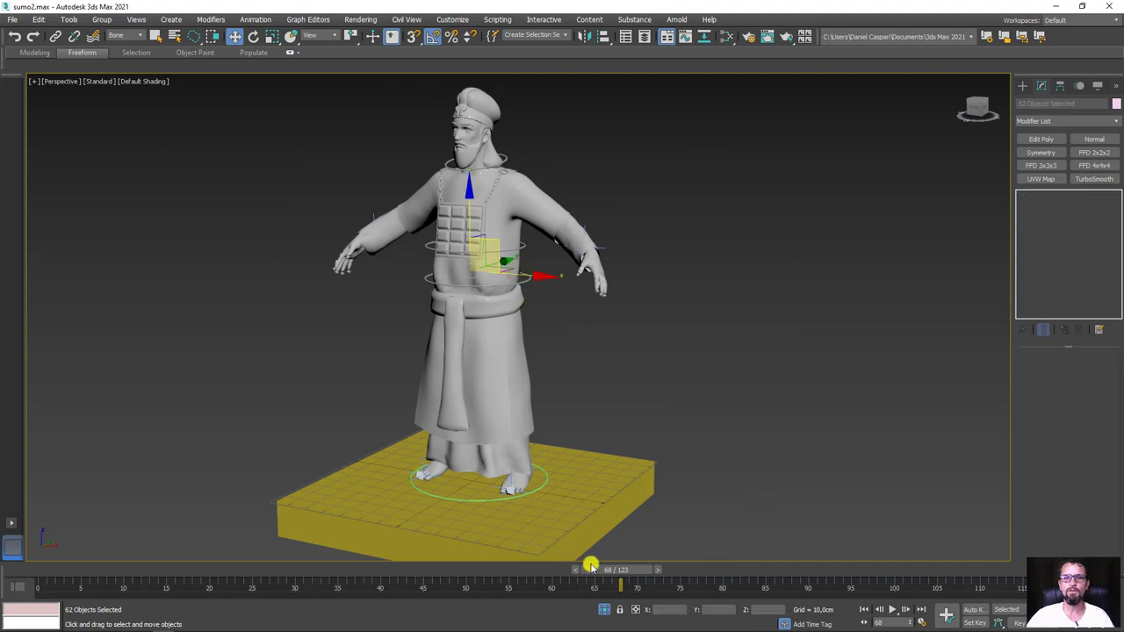
pyautogui.click(603, 611)
# - Orbit to a three-quarter view of the bare body and scrub to frame 43 to see the crouch
pyautogui.keyDown('alt'); pyautogui.moveTo(612, 509); pyautogui.dragTo(592, 459, button='middle'); pyautogui.keyUp('alt')
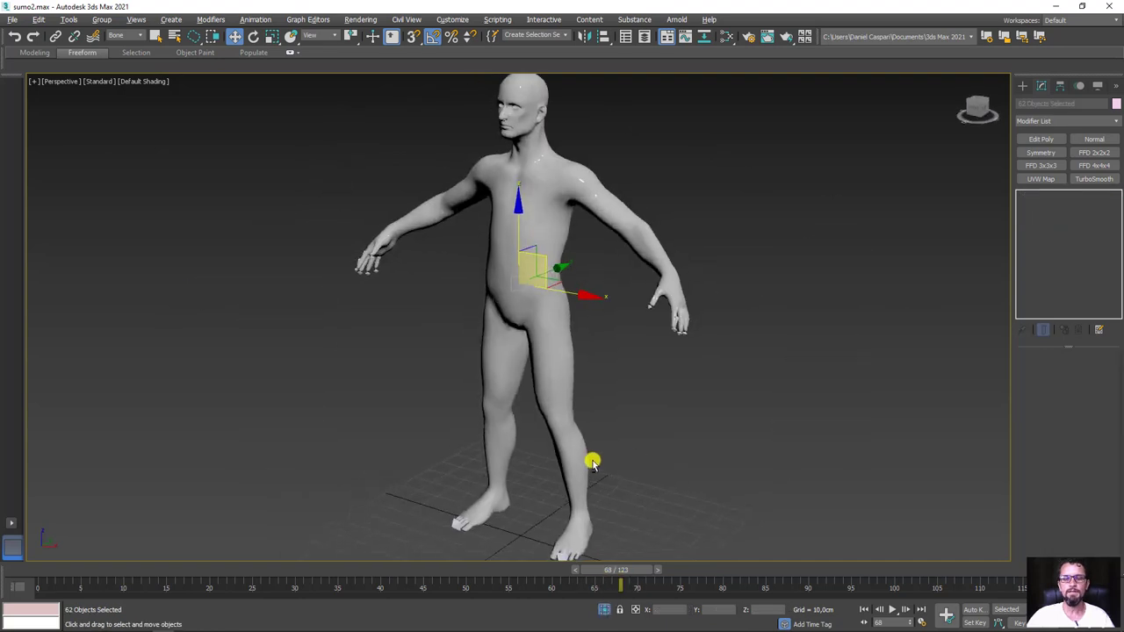
pyautogui.click(670, 367)
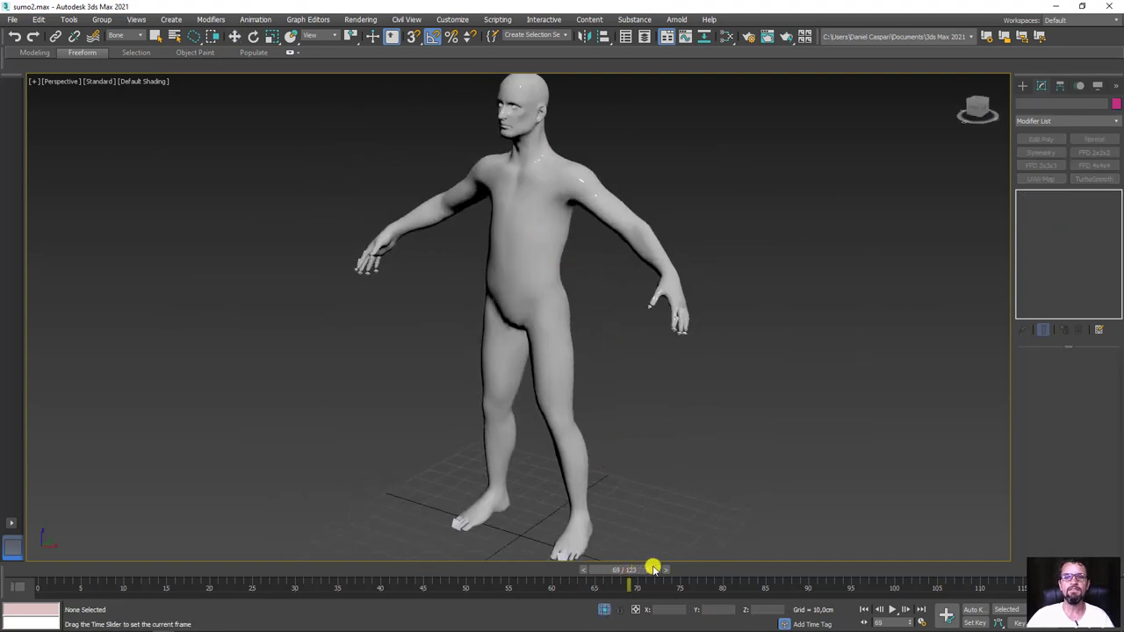
pyautogui.moveTo(616, 569)
pyautogui.mouseDown()
pyautogui.moveTo(131, 564)
pyautogui.moveTo(655, 569)
pyautogui.mouseUp()
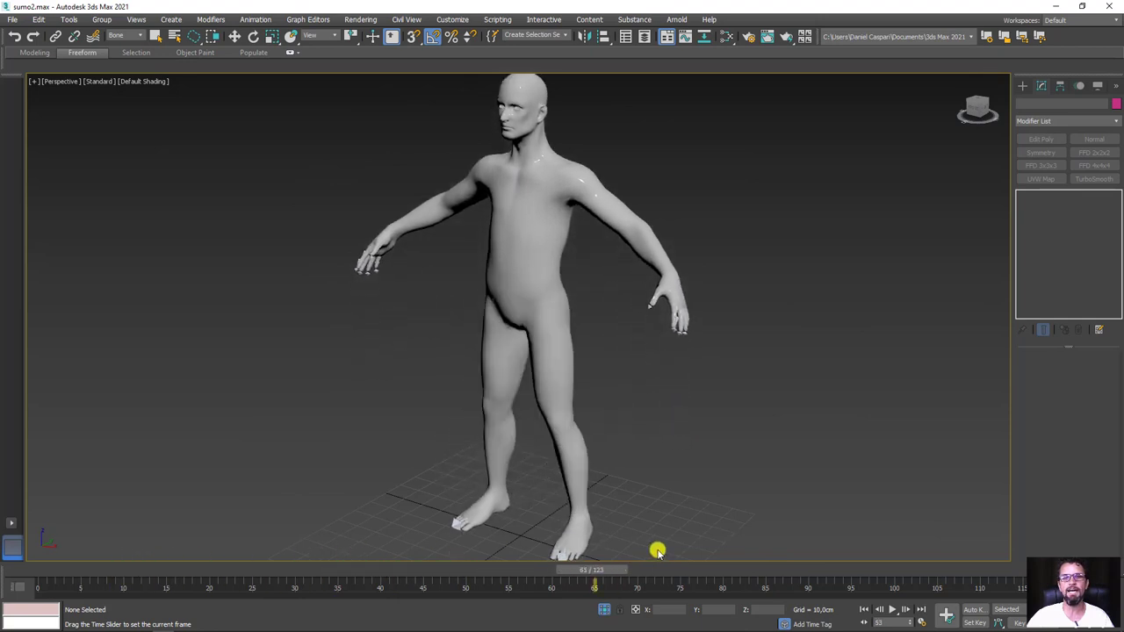
pyautogui.press('w')
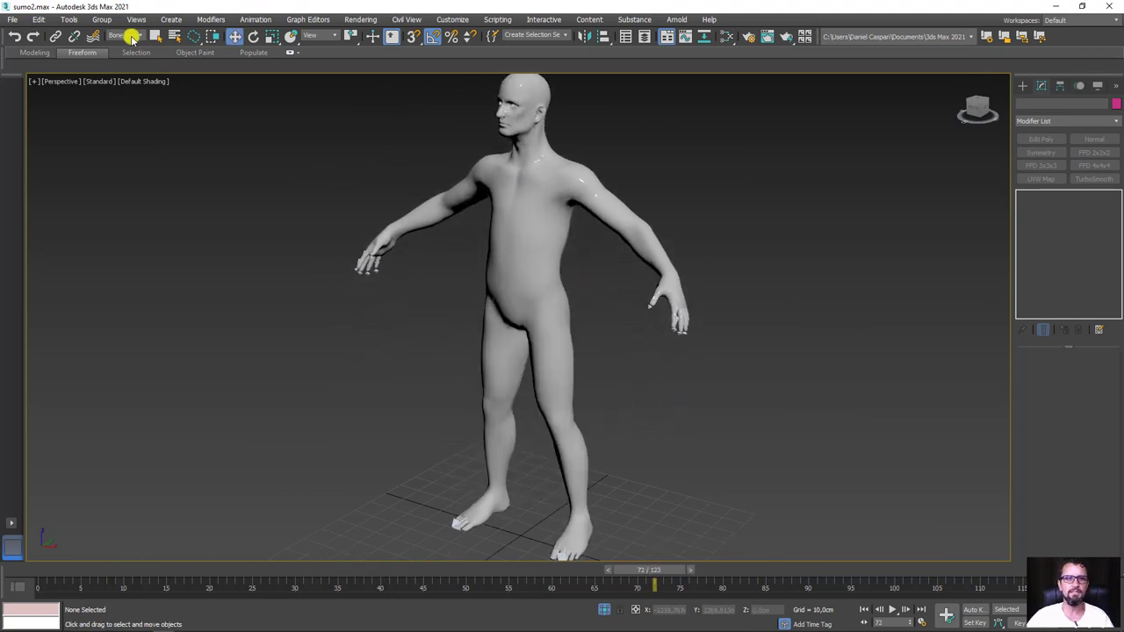
# - Set the Selection Filter back to All and bring up the quad menu on the bare body mesh
pyautogui.click(127, 35)
pyautogui.click(123, 53)
pyautogui.click(121, 37)
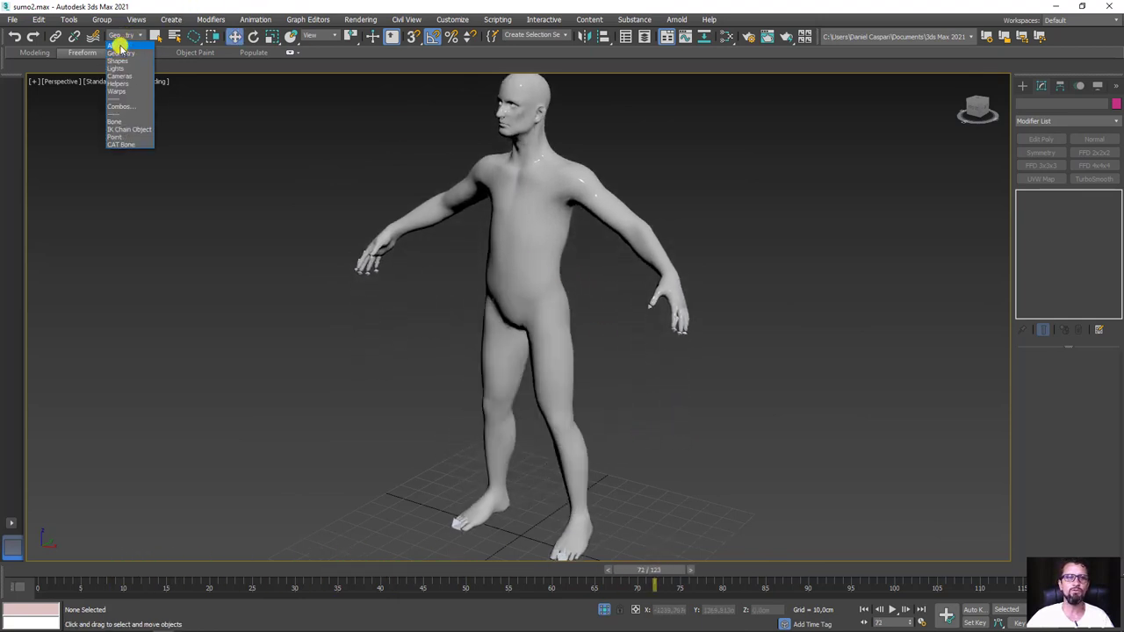
pyautogui.click(122, 46)
pyautogui.click(511, 254)
pyautogui.rightClick(512, 254)
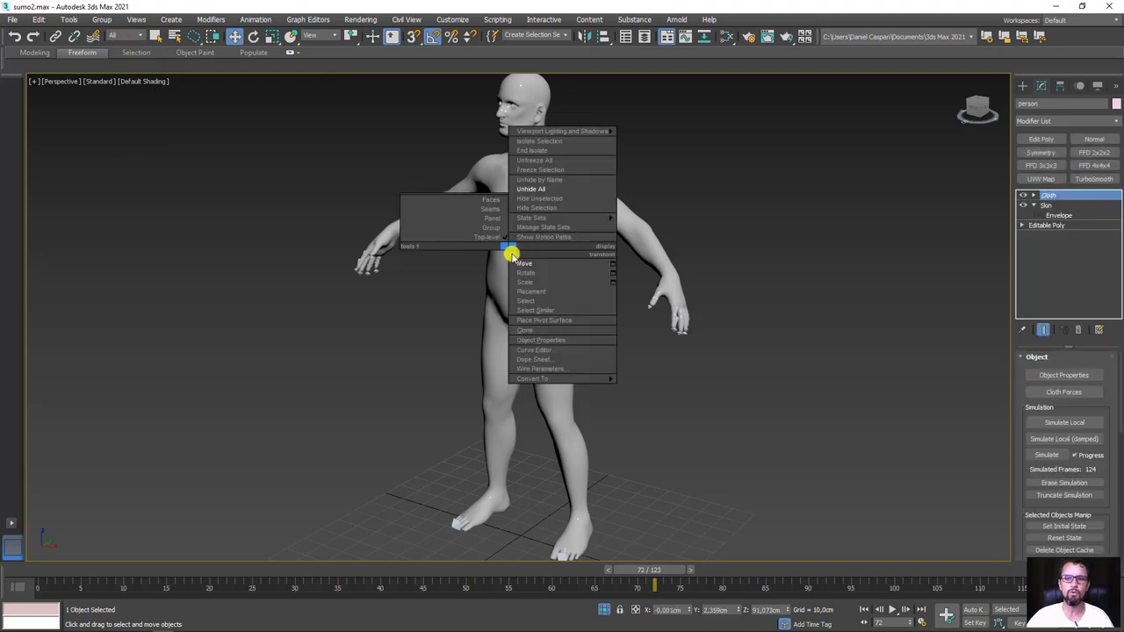
# - Hide the body mesh and scrub frames 17 to 95 to preview the skeleton animation
pyautogui.click(538, 208)
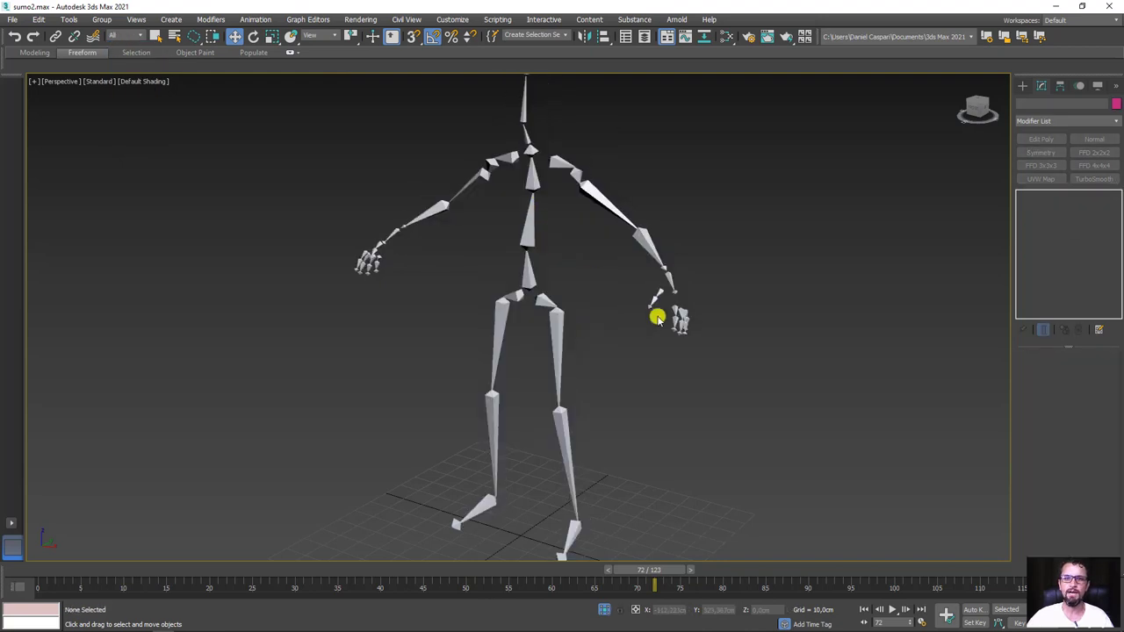
pyautogui.moveTo(88, 572)
pyautogui.mouseDown()
pyautogui.moveTo(665, 562)
pyautogui.moveTo(248, 557)
pyautogui.moveTo(411, 570)
pyautogui.mouseUp()
pyautogui.moveTo(508, 553)
pyautogui.mouseDown()
pyautogui.moveTo(979, 545)
pyautogui.moveTo(369, 542)
pyautogui.moveTo(886, 548)
pyautogui.moveTo(926, 537)
pyautogui.moveTo(997, 549)
pyautogui.moveTo(905, 575)
pyautogui.moveTo(559, 598)
pyautogui.mouseUp()
pyautogui.press('w')
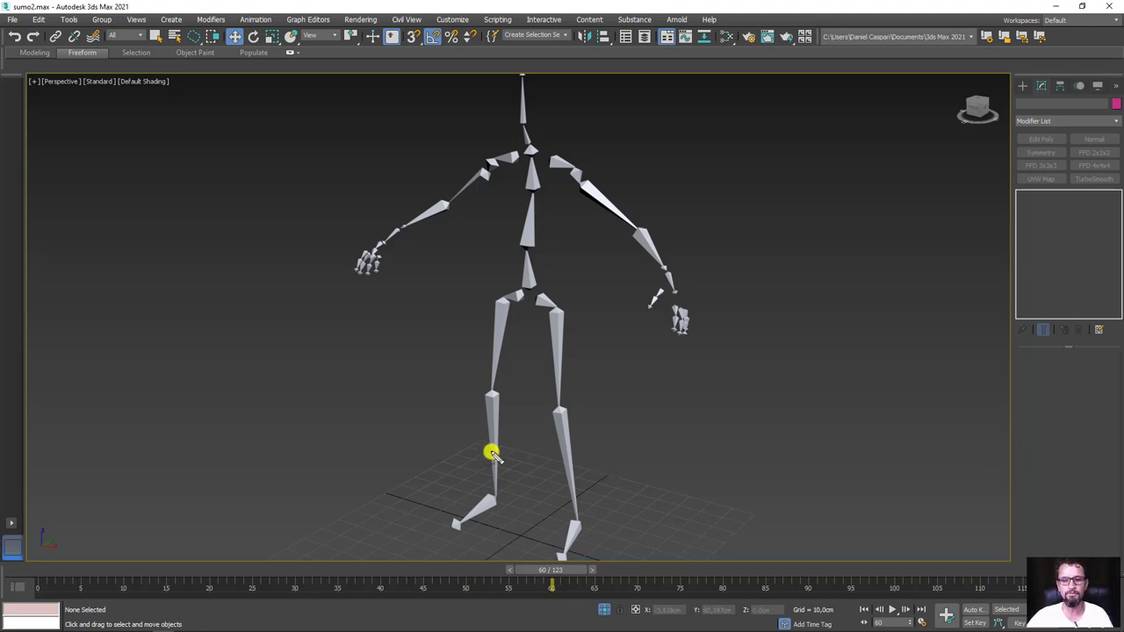
pyautogui.moveTo(466, 451); pyautogui.dragTo(584, 324)
pyautogui.moveTo(470, 310); pyautogui.dragTo(582, 444)
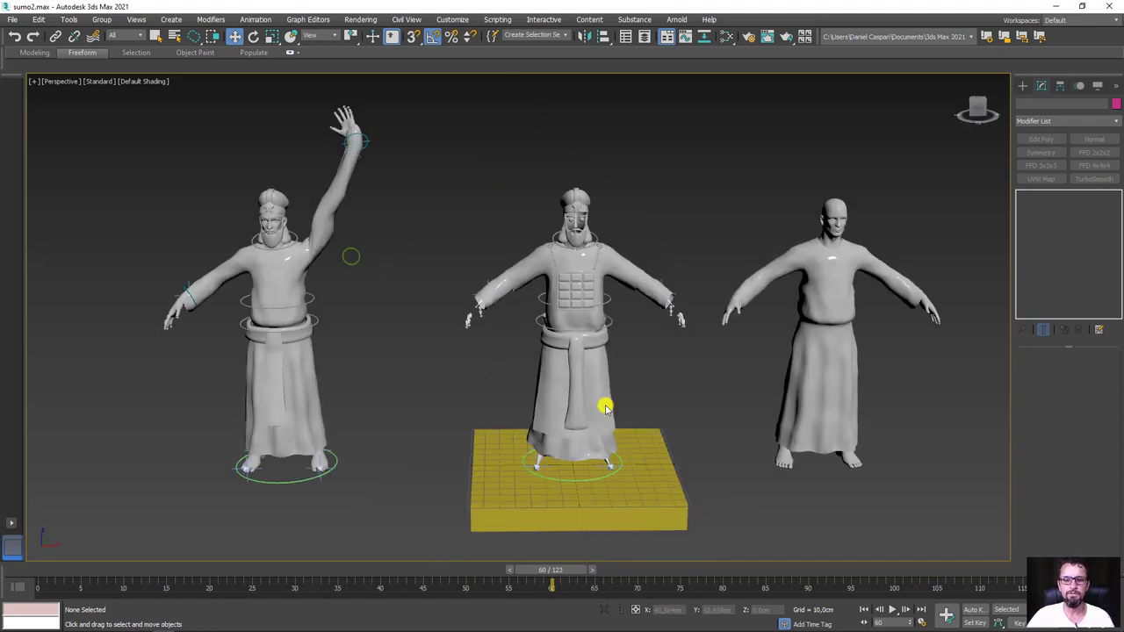
# - Unhide all objects and scrub the animation to frame 66
pyautogui.scroll(2, 597, 354)
pyautogui.scroll(2, 572, 375)
pyautogui.rightClick(604, 350)
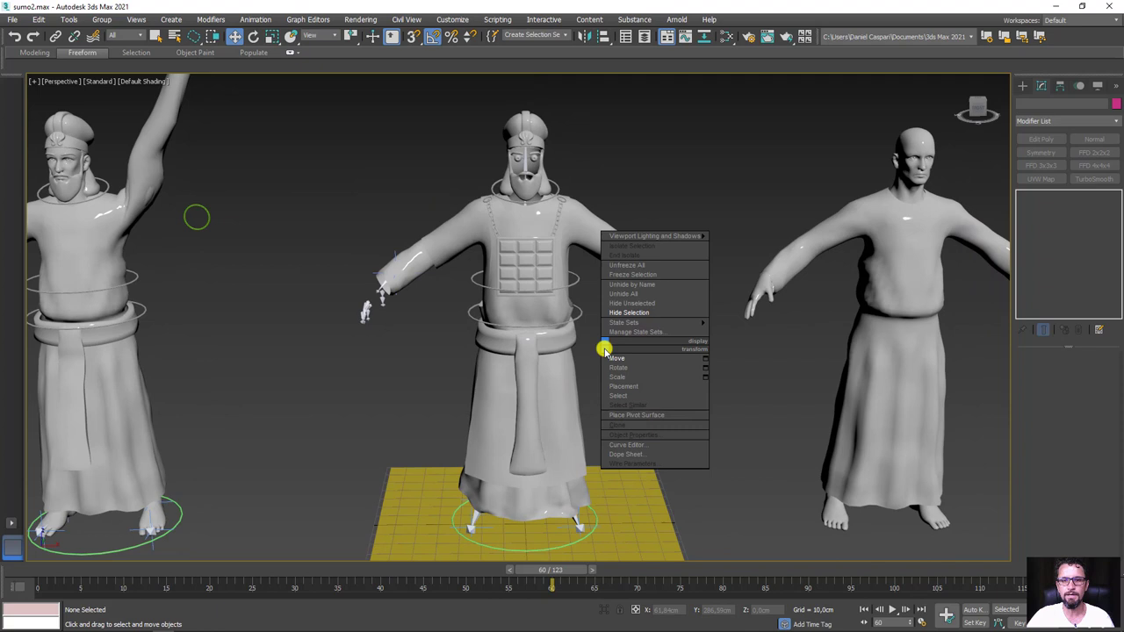
pyautogui.click(631, 293)
pyautogui.moveTo(571, 581)
pyautogui.mouseDown()
pyautogui.moveTo(452, 562)
pyautogui.moveTo(603, 557)
pyautogui.mouseUp()
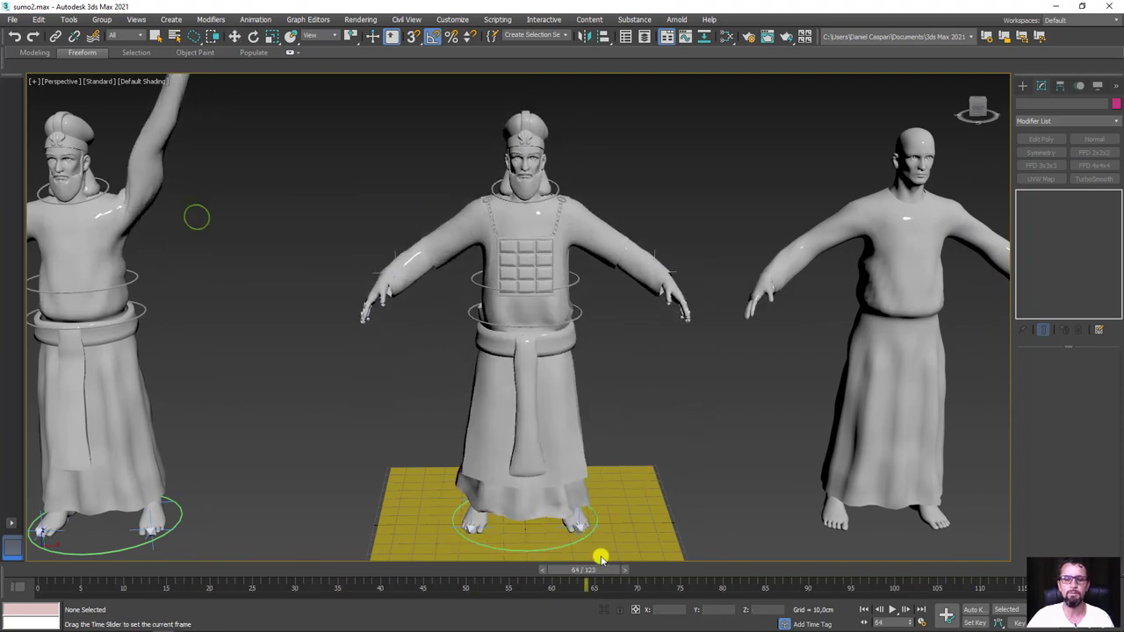
pyautogui.press('w')
pyautogui.moveTo(613, 547); pyautogui.dragTo(589, 340, button='middle')
# - Test-move the right figure's robe peça05 off and undo, then select the robed figure's three objects
pyautogui.click(608, 303)
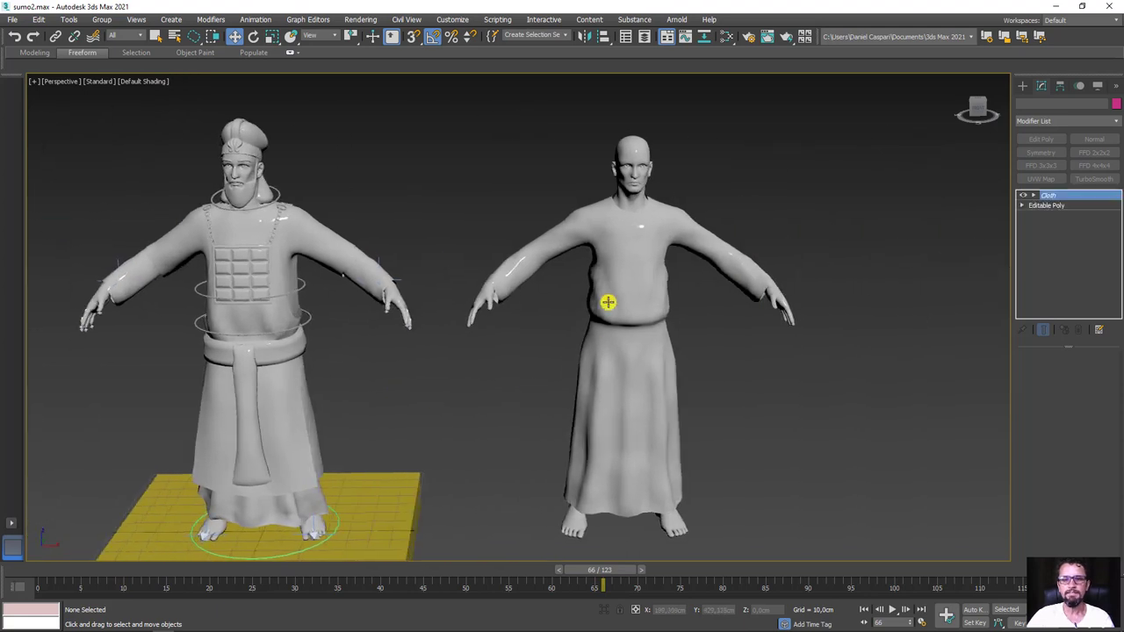
pyautogui.moveTo(688, 353); pyautogui.dragTo(871, 334)
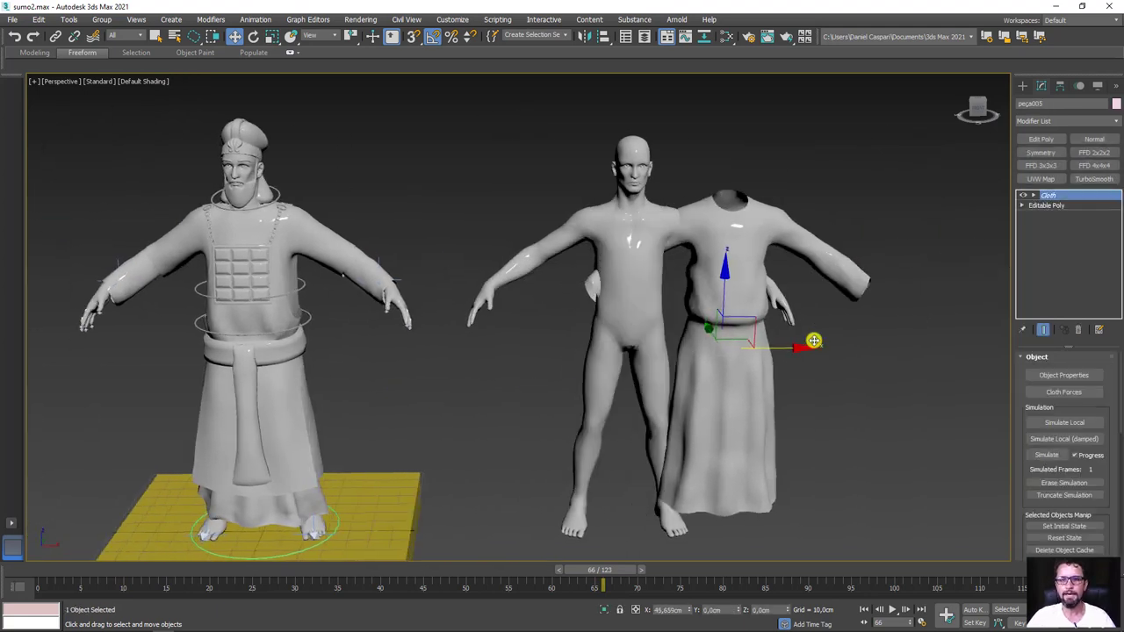
pyautogui.hotkey('ctrl', 'z')
pyautogui.moveTo(836, 349)
pyautogui.keyDown('alt'); pyautogui.mouseDown(button='middle')
pyautogui.moveTo(735, 359)
pyautogui.moveTo(524, 228)
pyautogui.moveTo(647, 342)
pyautogui.moveTo(614, 326)
pyautogui.moveTo(617, 304)
pyautogui.mouseUp(button='middle'); pyautogui.keyUp('alt')
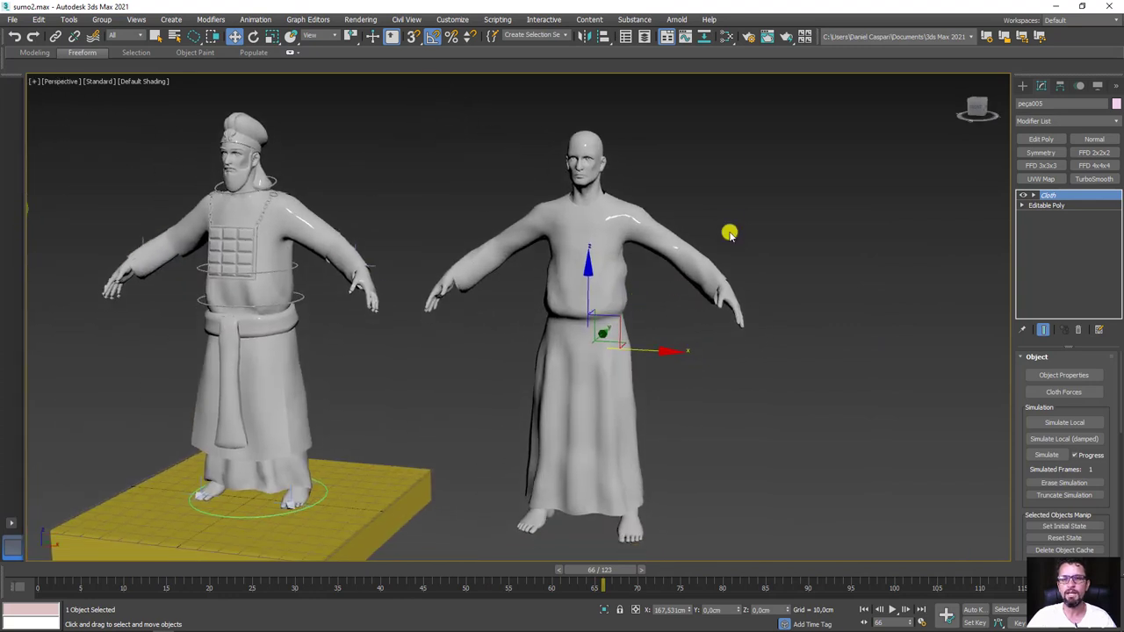
pyautogui.moveTo(729, 231)
pyautogui.mouseDown()
pyautogui.moveTo(568, 146)
pyautogui.moveTo(556, 382)
pyautogui.mouseUp()
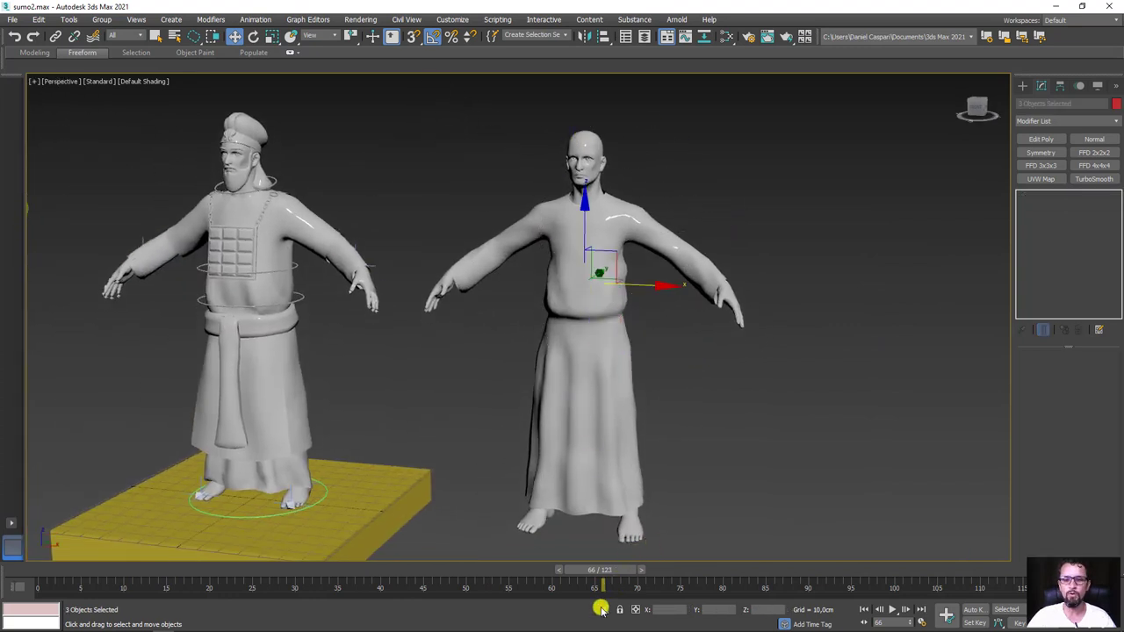
# - Isolate the robed figure (Alt+Q) and return the animation to frame 0
pyautogui.hotkey('alt', 'q')
pyautogui.press('Home')
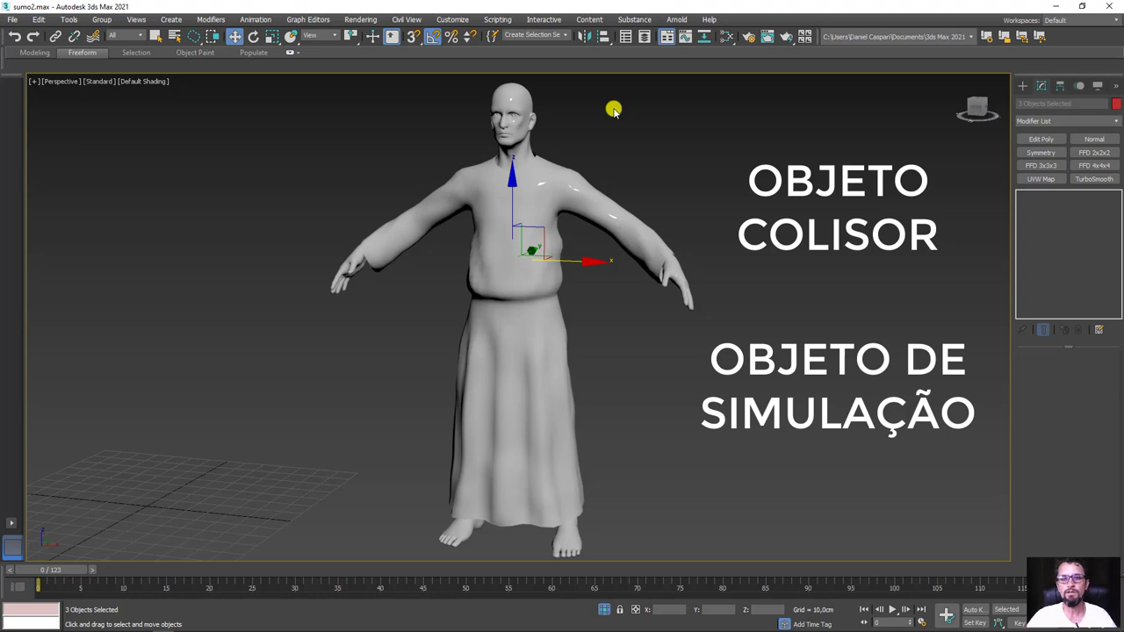
pyautogui.moveTo(639, 101); pyautogui.dragTo(584, 128)
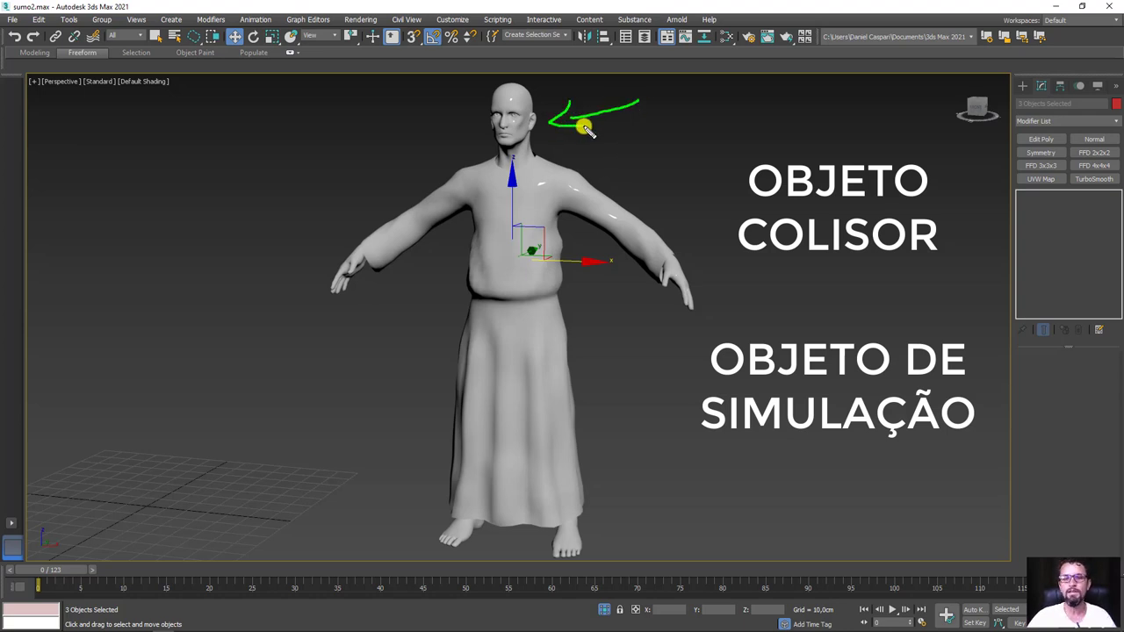
pyautogui.moveTo(656, 148)
pyautogui.mouseDown()
pyautogui.moveTo(620, 151)
pyautogui.moveTo(642, 181)
pyautogui.mouseUp()
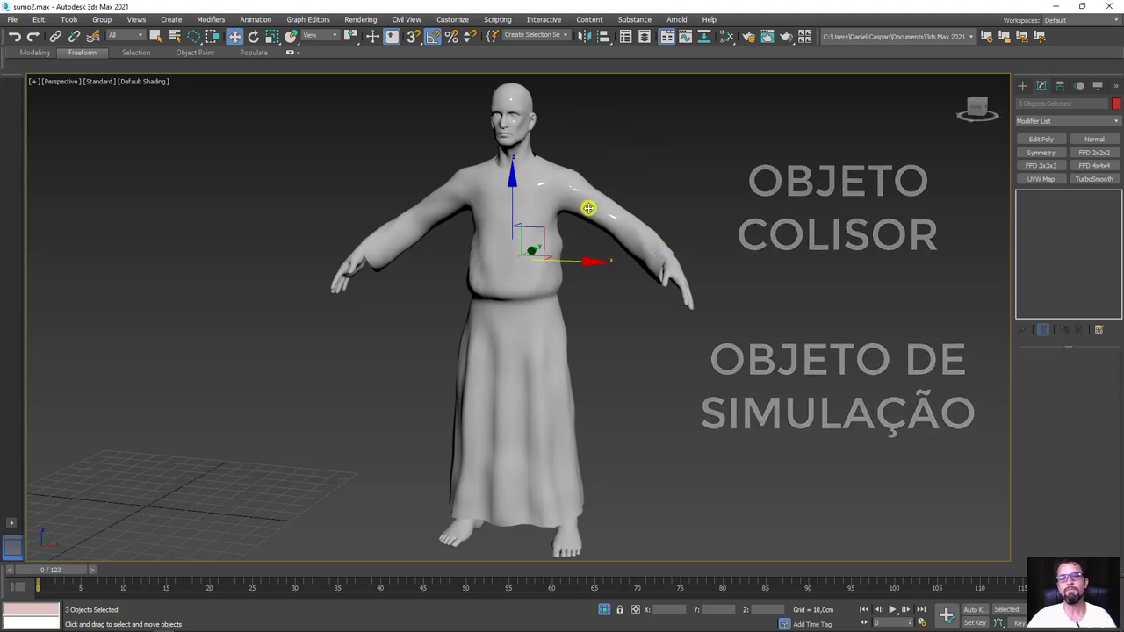
# - Select the robe, test-move it and undo, then turn on Edged Faces (F4)
pyautogui.click(562, 186)
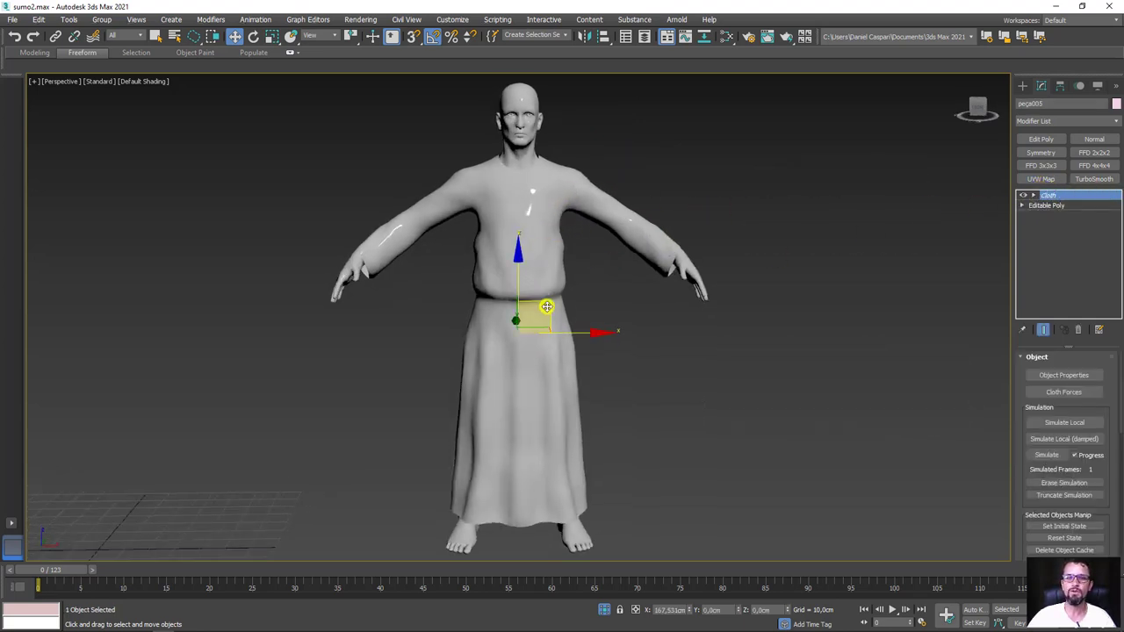
pyautogui.moveTo(549, 305); pyautogui.dragTo(658, 254)
pyautogui.hotkey('ctrl', 'z')
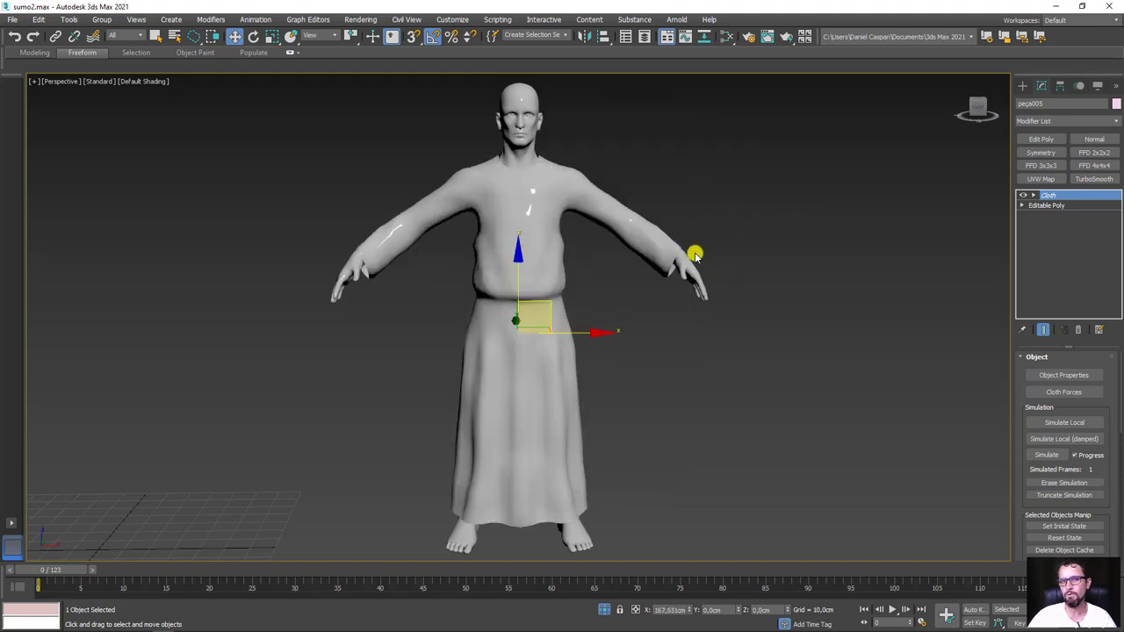
pyautogui.press('F4')
pyautogui.keyDown('alt'); pyautogui.moveTo(670, 324); pyautogui.dragTo(785, 359, button='middle'); pyautogui.keyUp('alt')
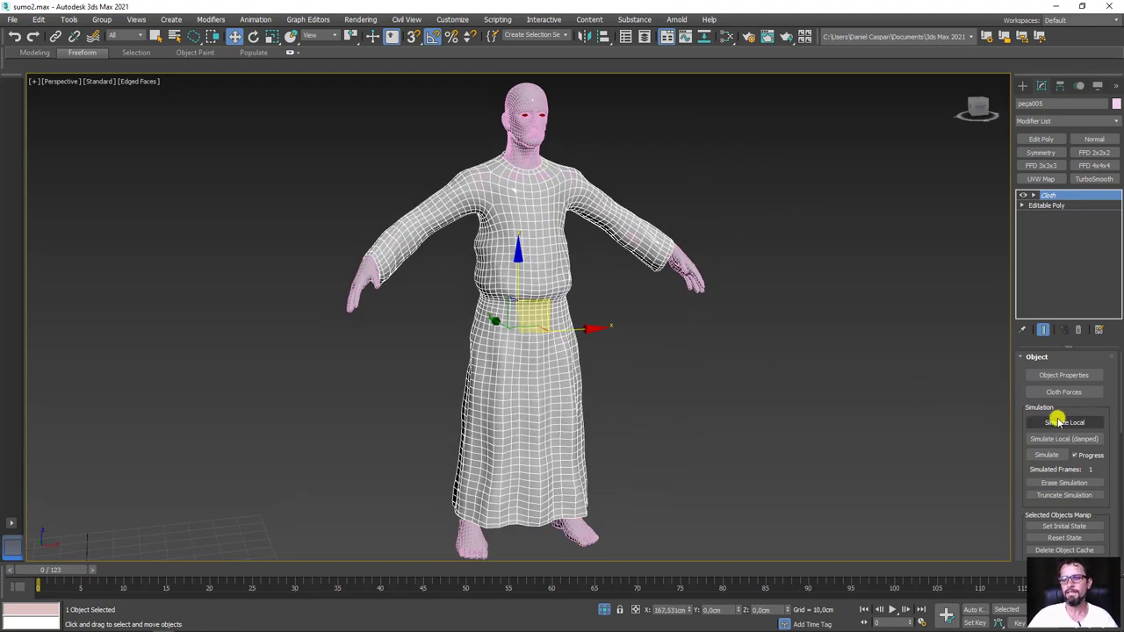
# - Run Simulate in the robe's Cloth modifier to solve all 123 frames against the body
pyautogui.click(1046, 455)
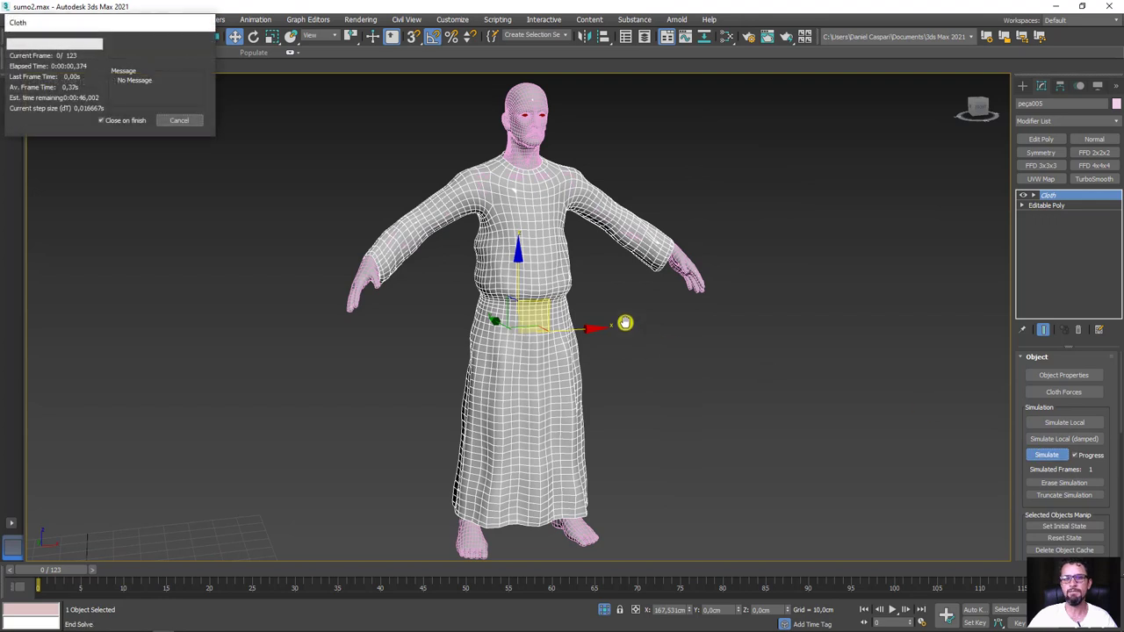